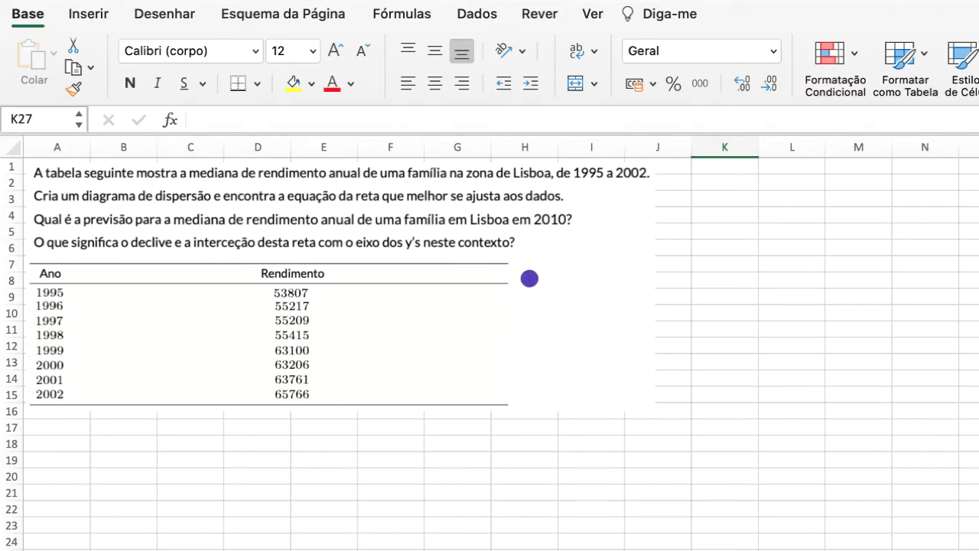
Step: Enter the headers "Ano desde 1995" in K1 and "Rendimento" in L1, widening column K to fit its header
click(714, 166)
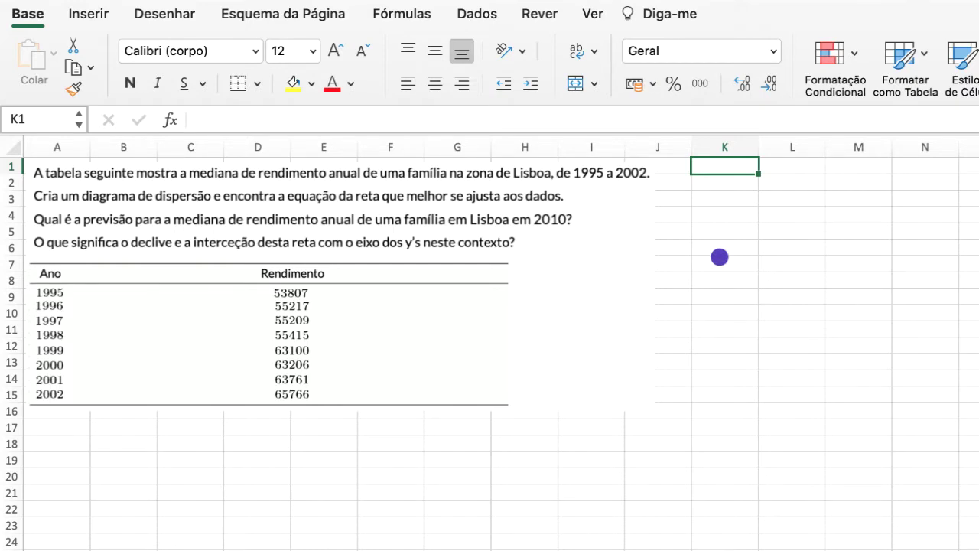
text(Ano)
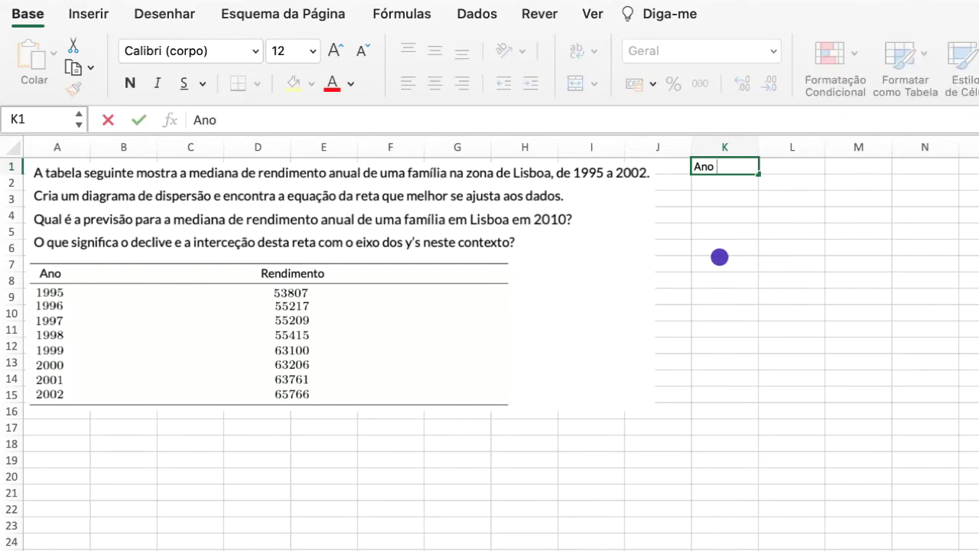
text( desde 1)
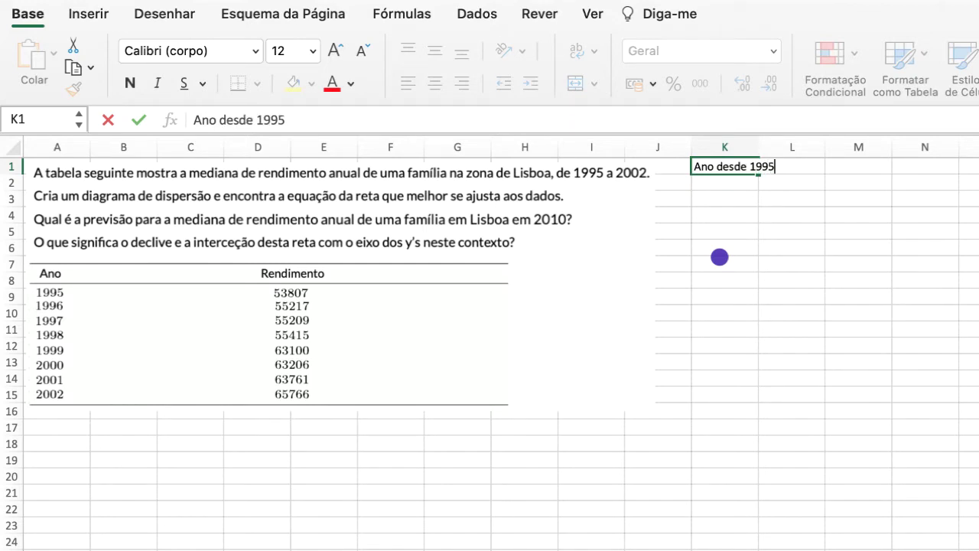
text(995)
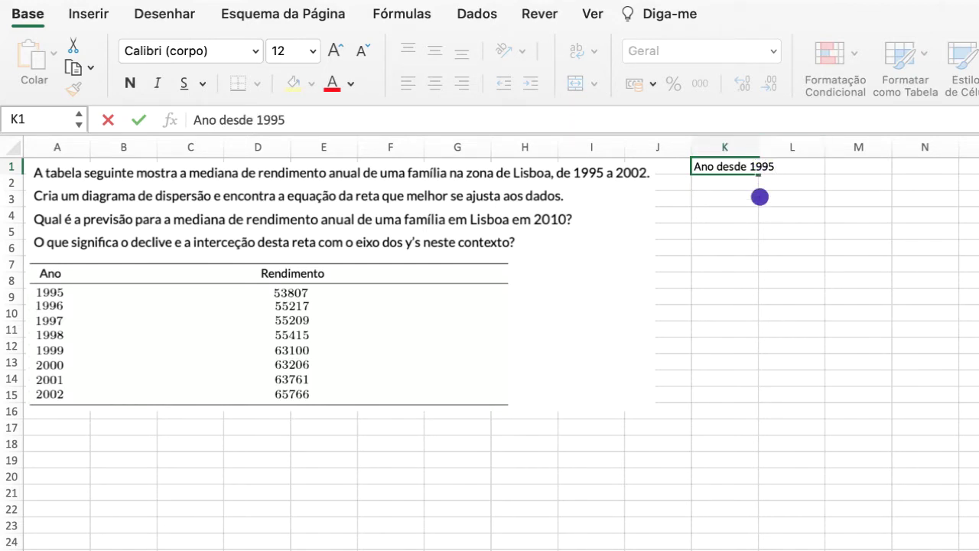
key(Return)
drag(756, 149, 776, 148)
click(800, 169)
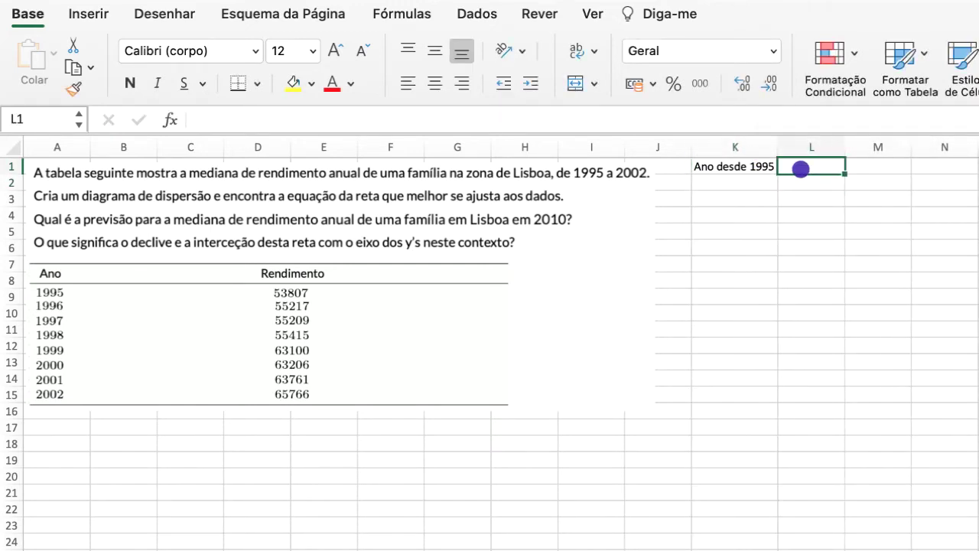
text(Re)
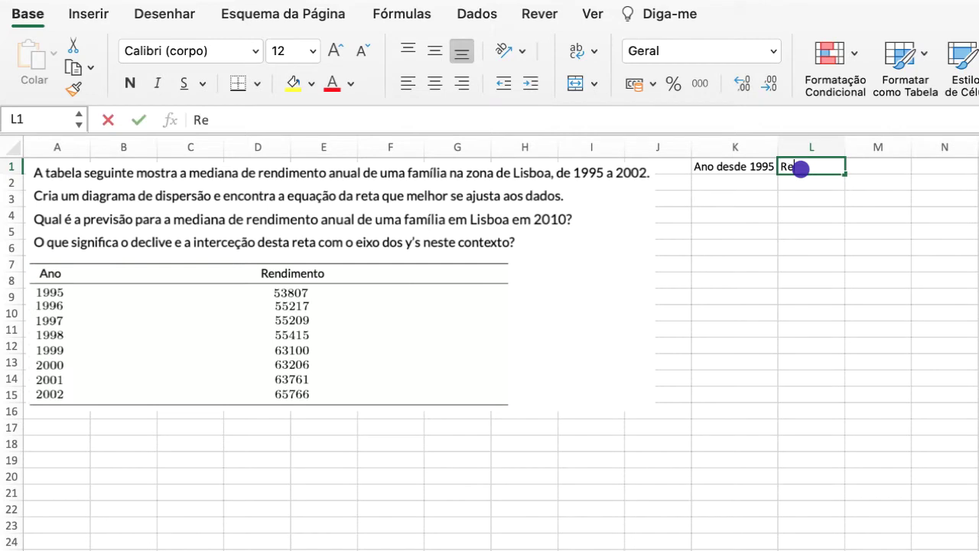
text(ndimento)
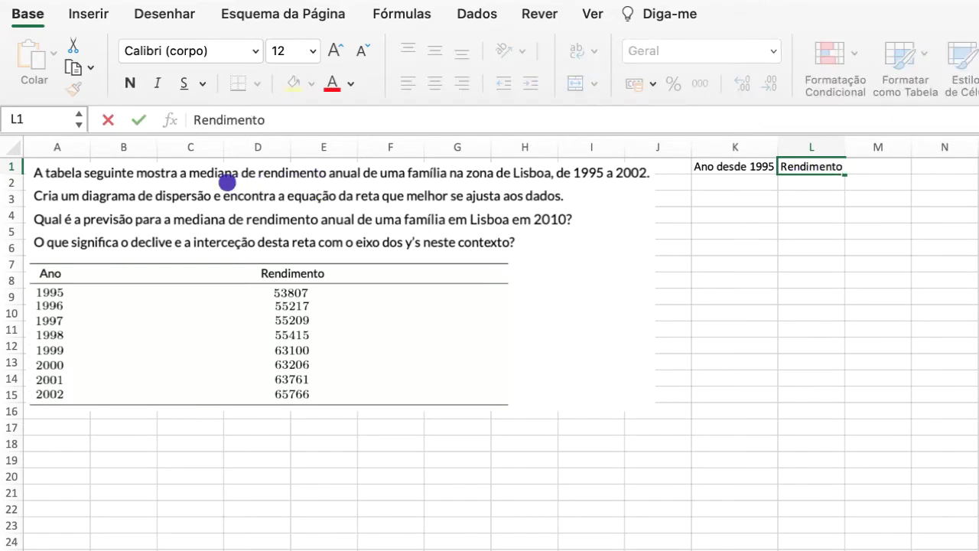
Step: Enter 0, 1 and 2 in K2:K4 and extend the series down to 13 in K15
click(732, 183)
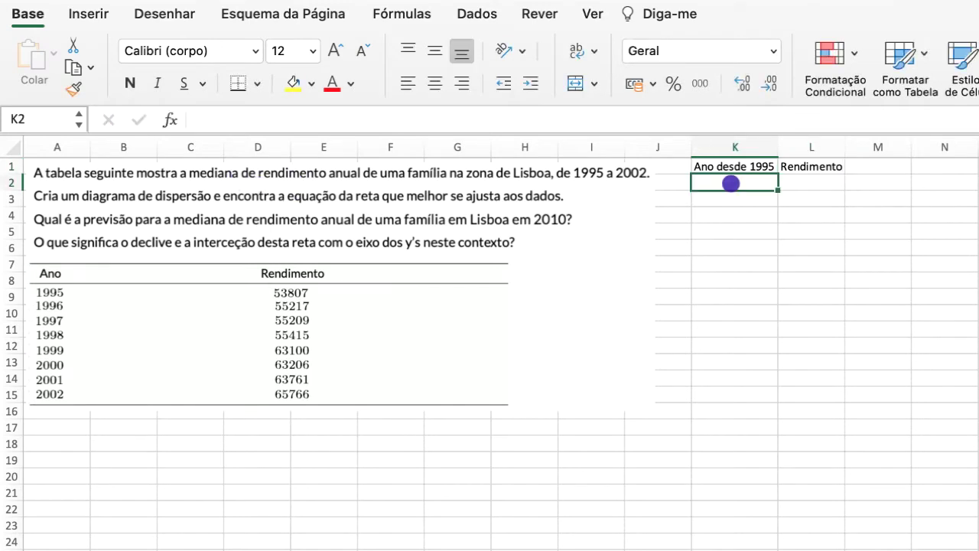
text(0)
key(Return)
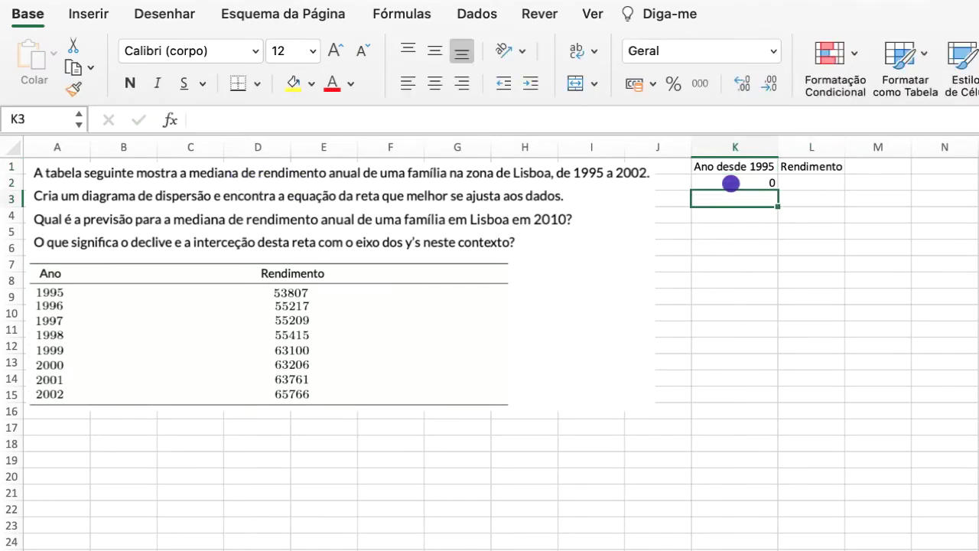
text(1)
key(Return)
text(2)
key(Return)
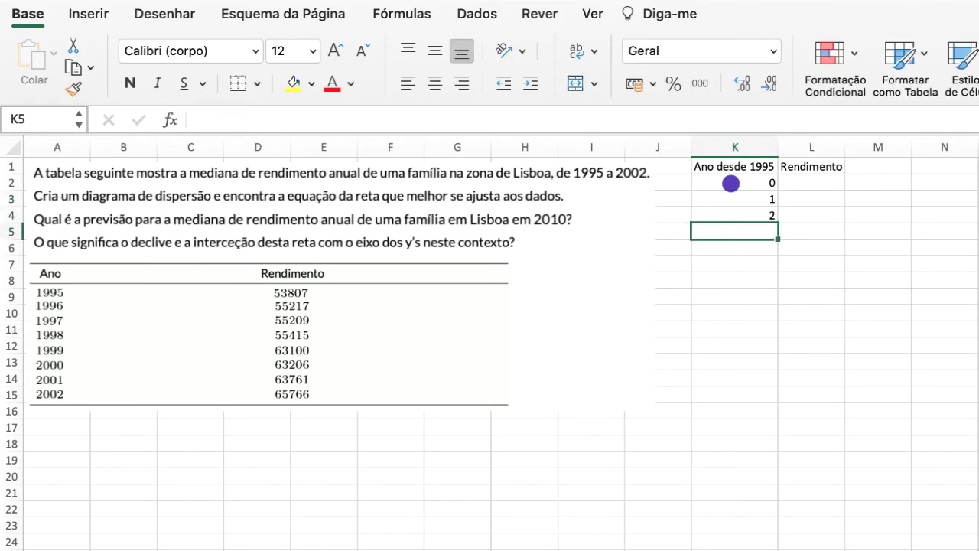
drag(746, 181, 775, 402)
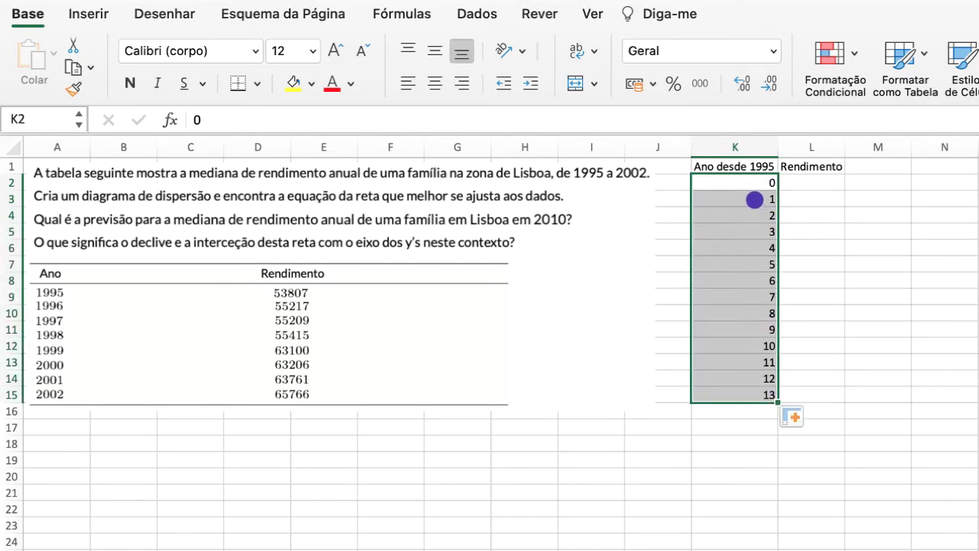
Step: Enter the income values 53807, 55217, 55209 and 55415 in L2:L5
click(800, 182)
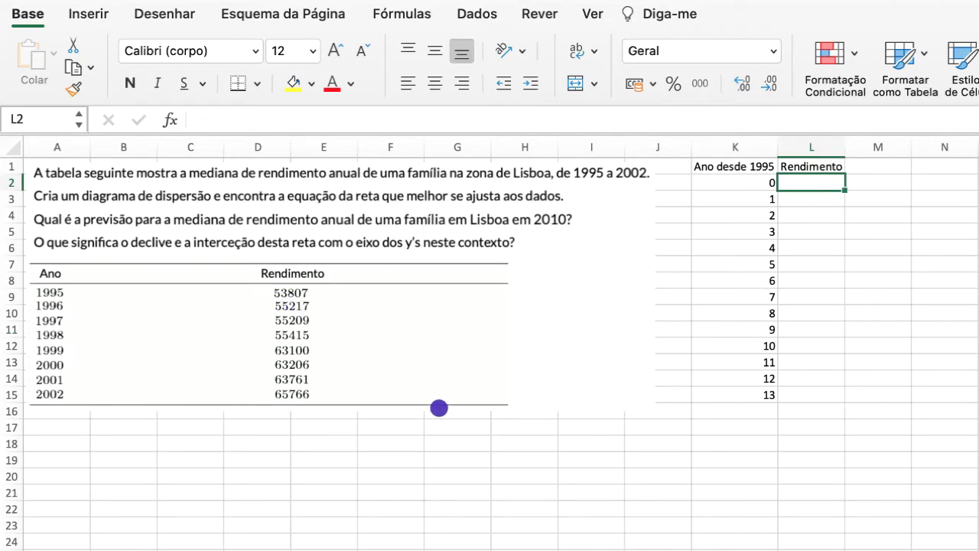
text(53807)
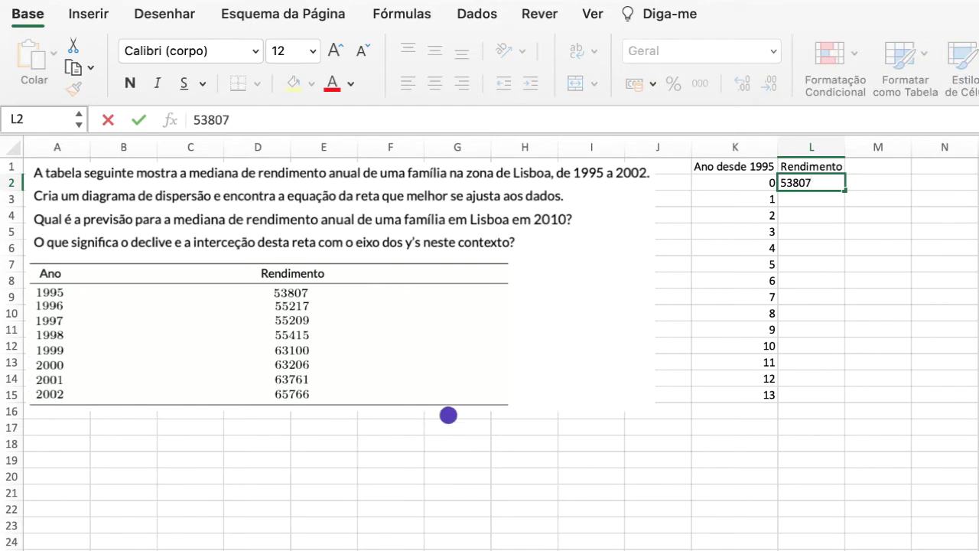
key(Return)
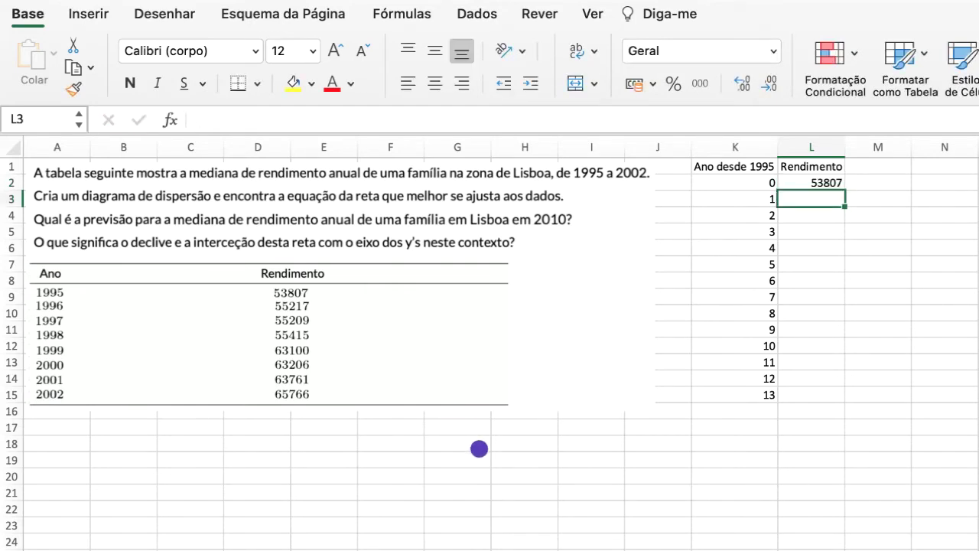
text(5521)
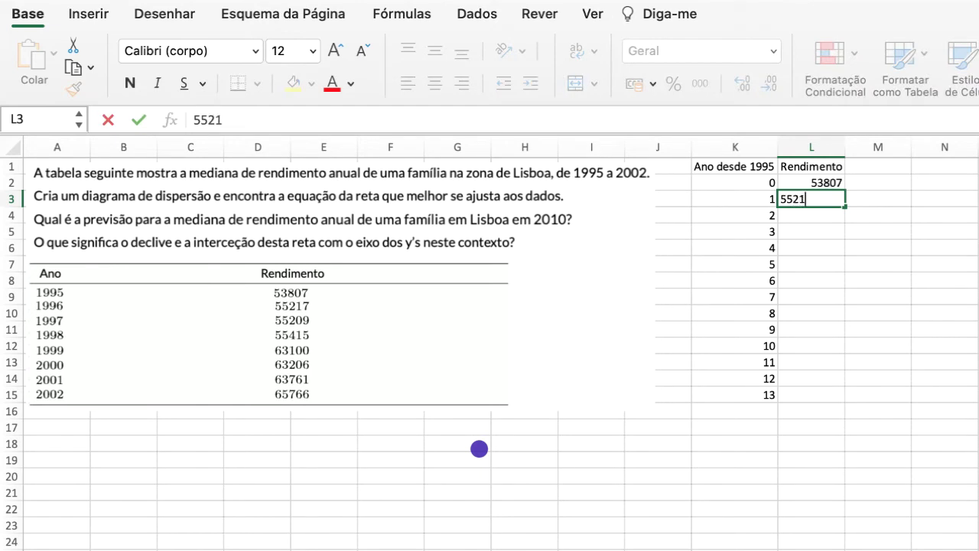
text(7)
key(Return)
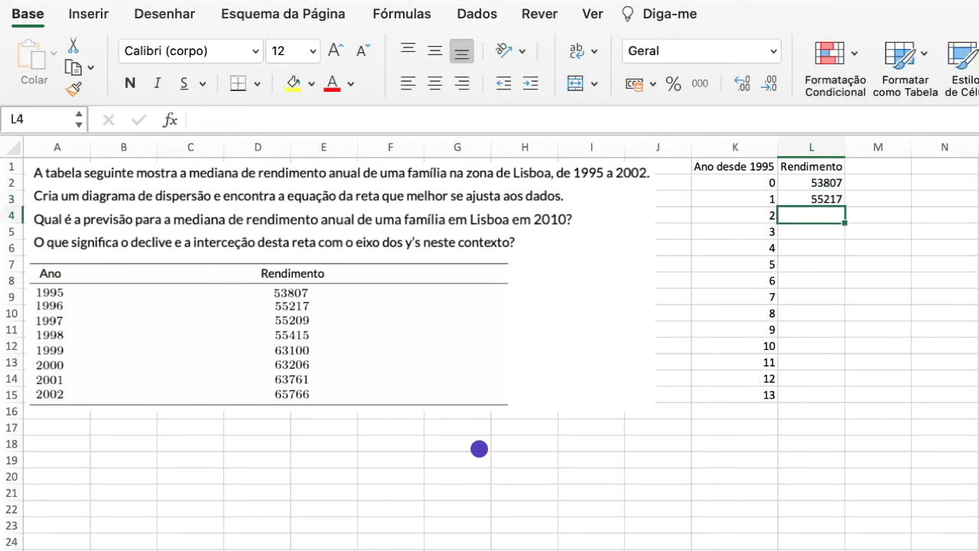
text(552)
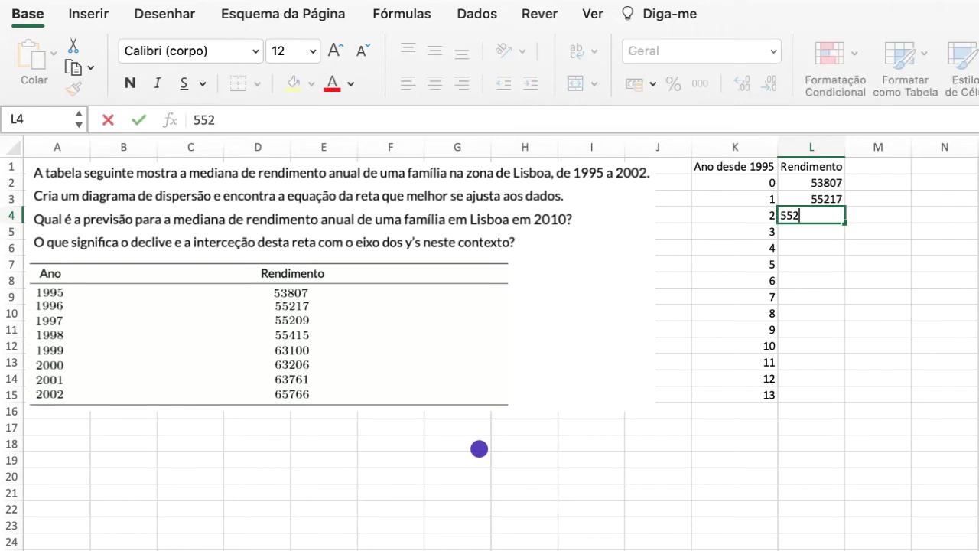
text(09)
key(Return)
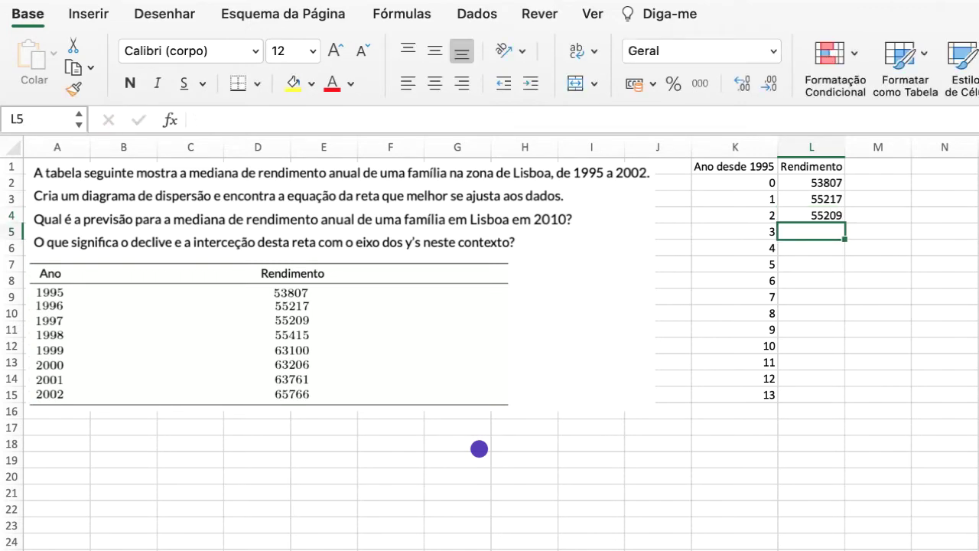
text(55)
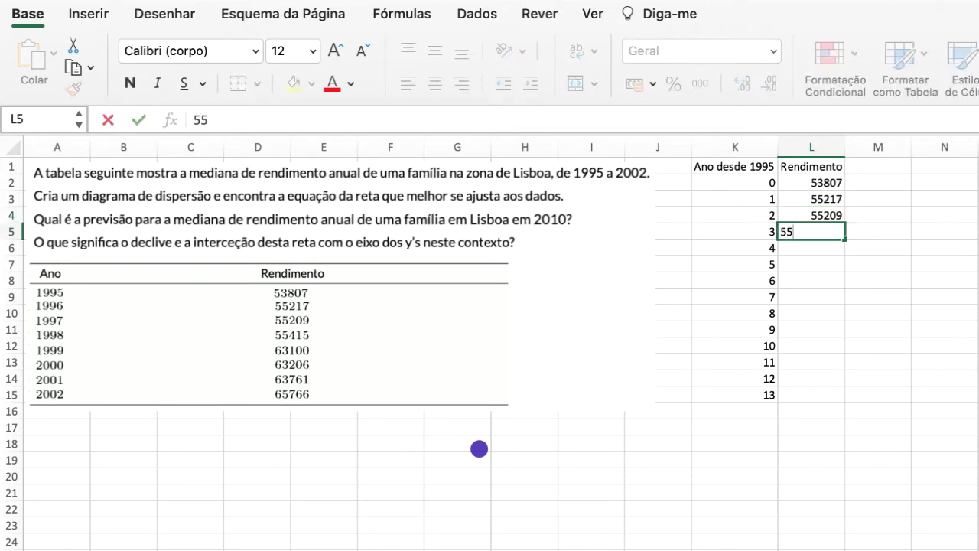
text(415)
key(Return)
Step: Enter the income values 63100, 63206, 63761 and 65766 in L6:L9
text(63100)
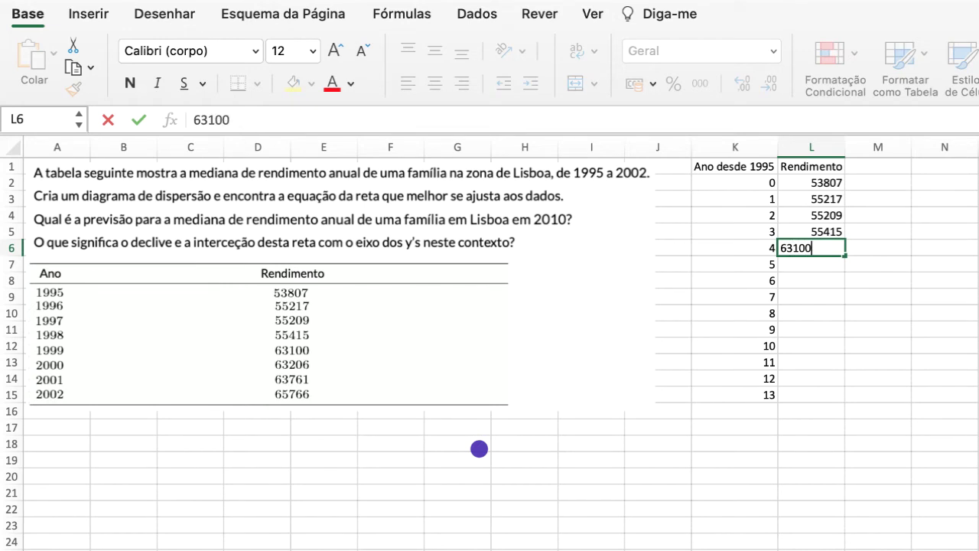
key(Return)
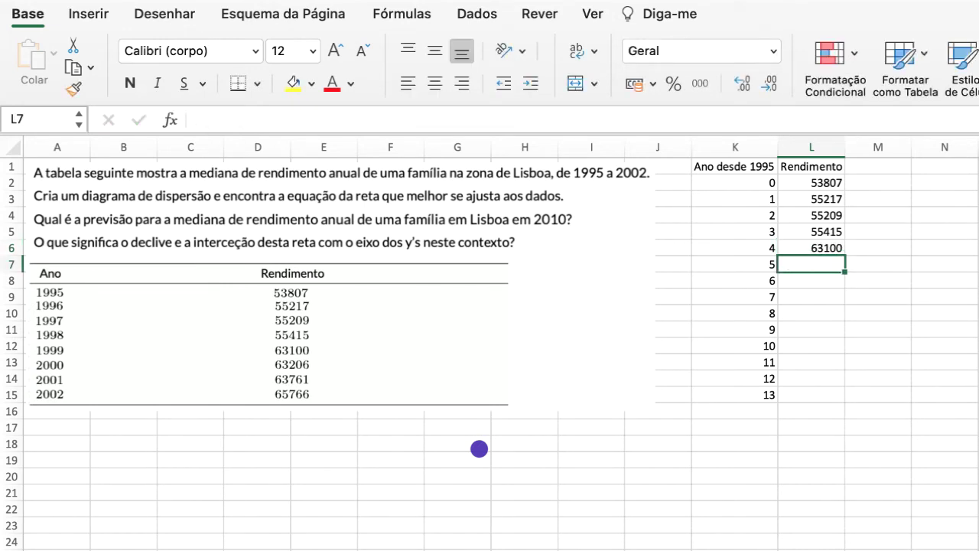
text(63)
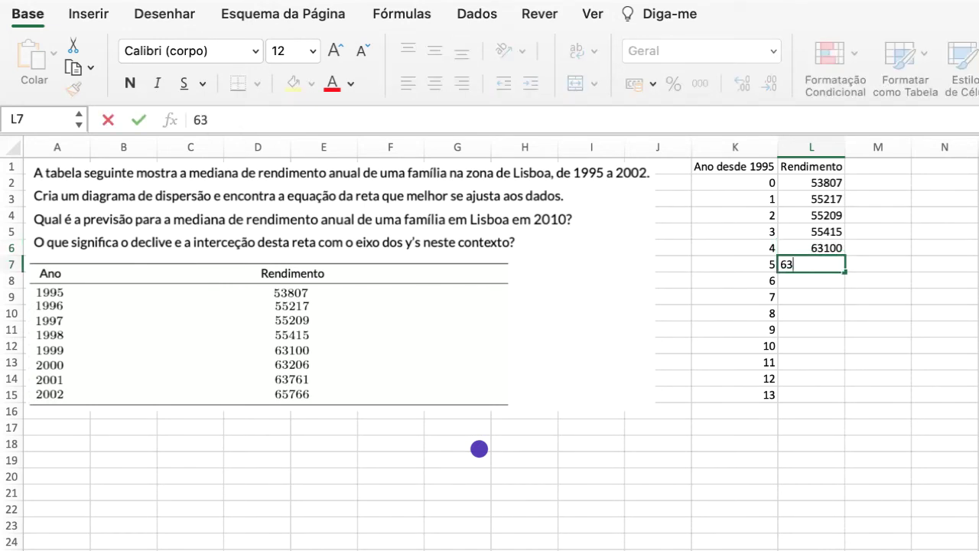
text(206)
key(Return)
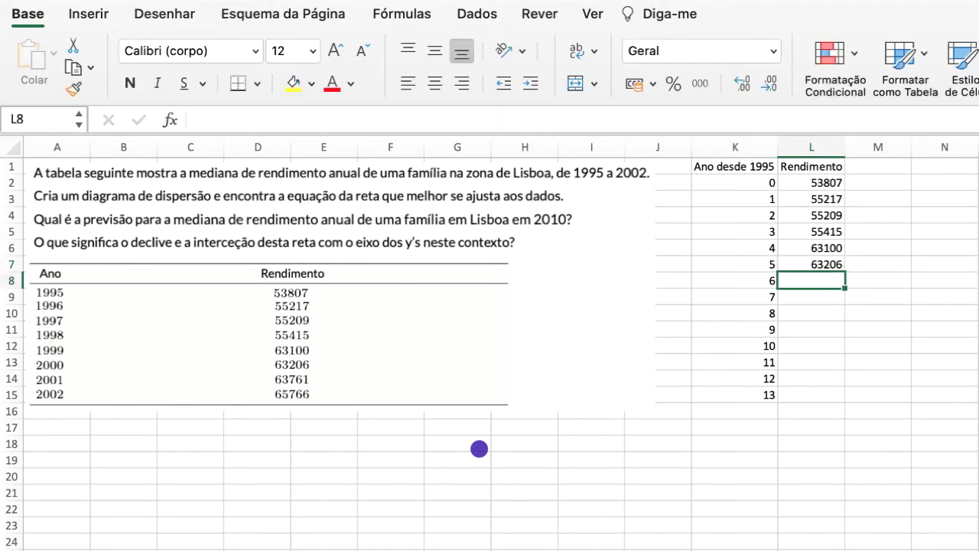
text(63)
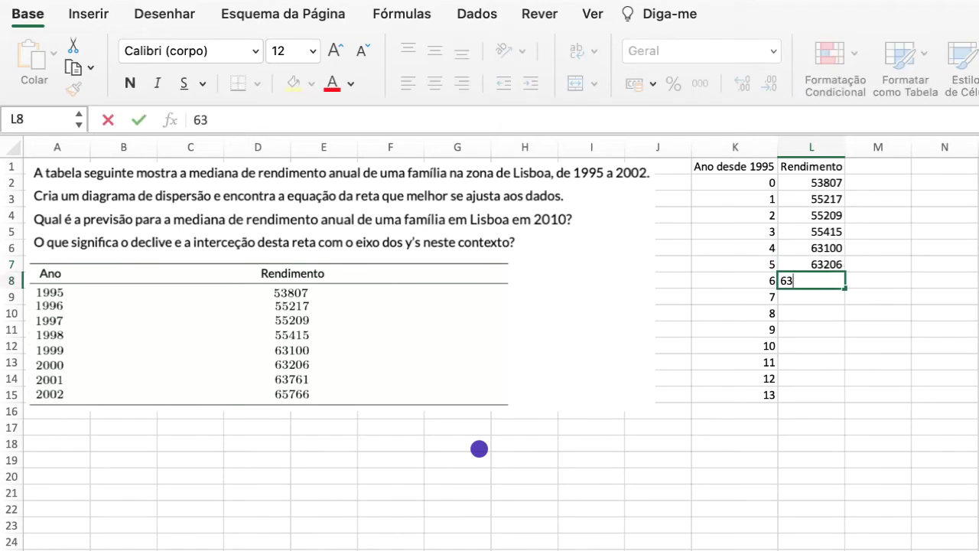
text(761)
key(Return)
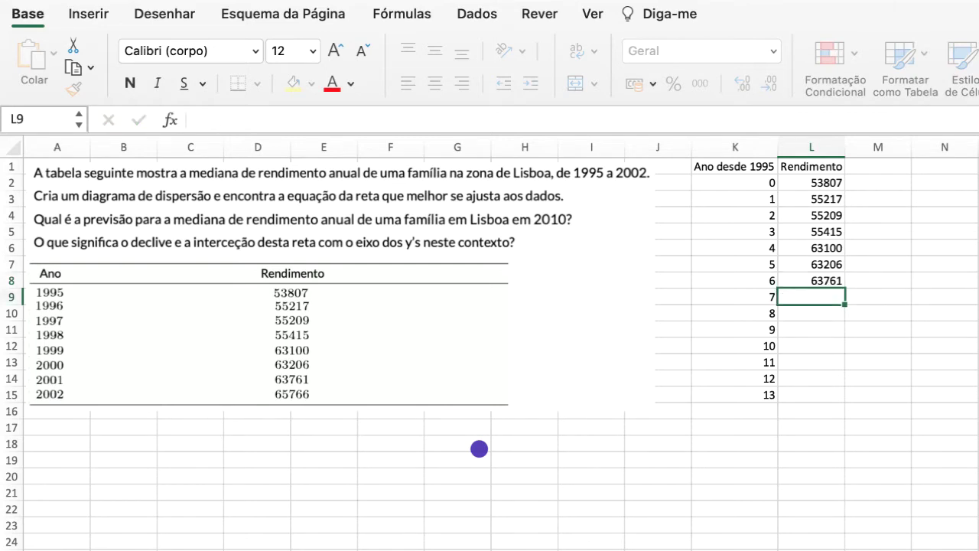
text(65)
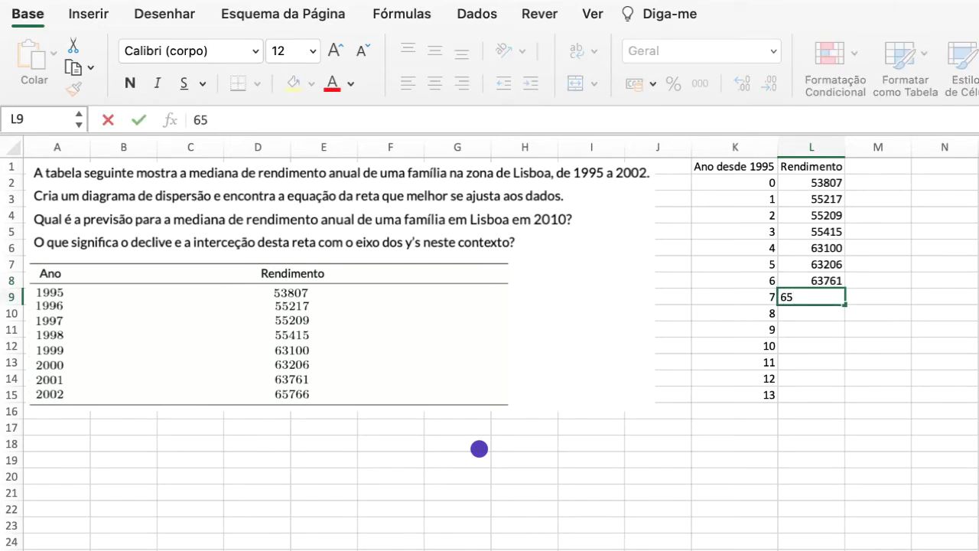
text(766)
key(Return)
Step: Delete the surplus year numbers 8 to 13 from K10:K15
click(733, 315)
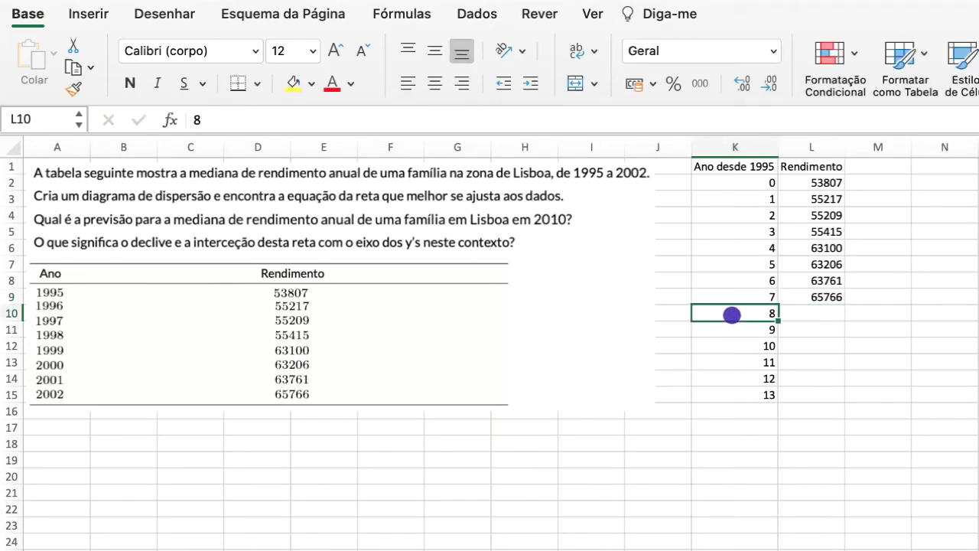
drag(732, 314, 743, 395)
key(Delete)
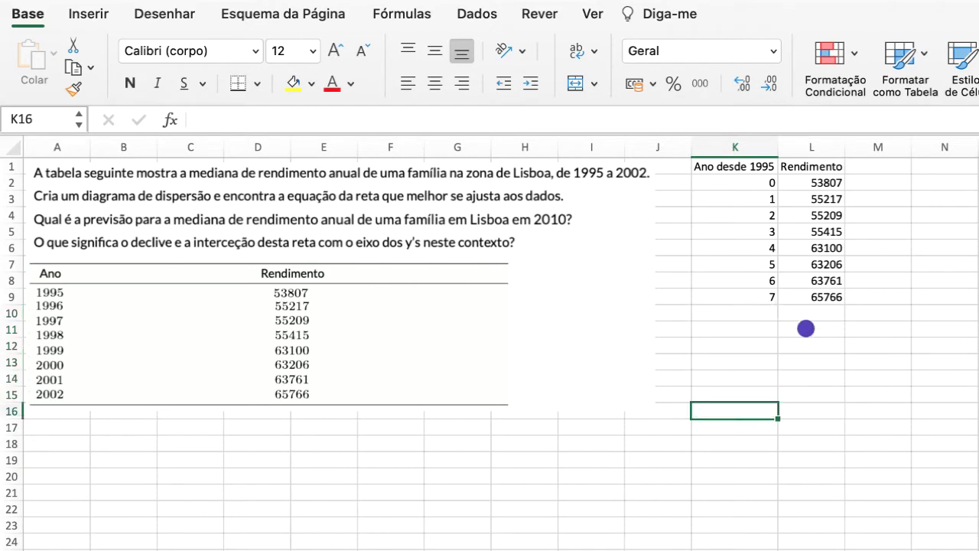
Step: Insert a markers-only scatter chart from K1:L9 and move it clear of the data columns
click(749, 166)
drag(748, 166, 813, 297)
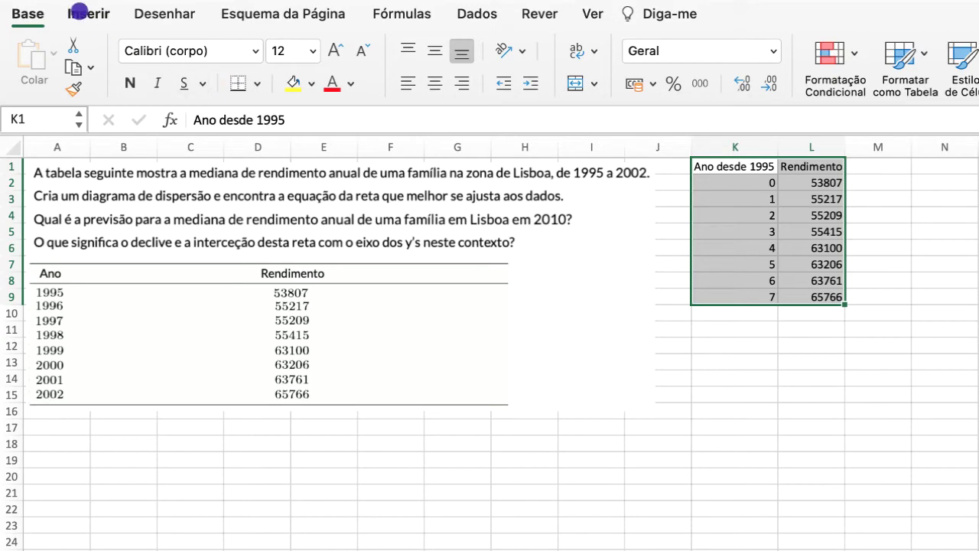
click(88, 13)
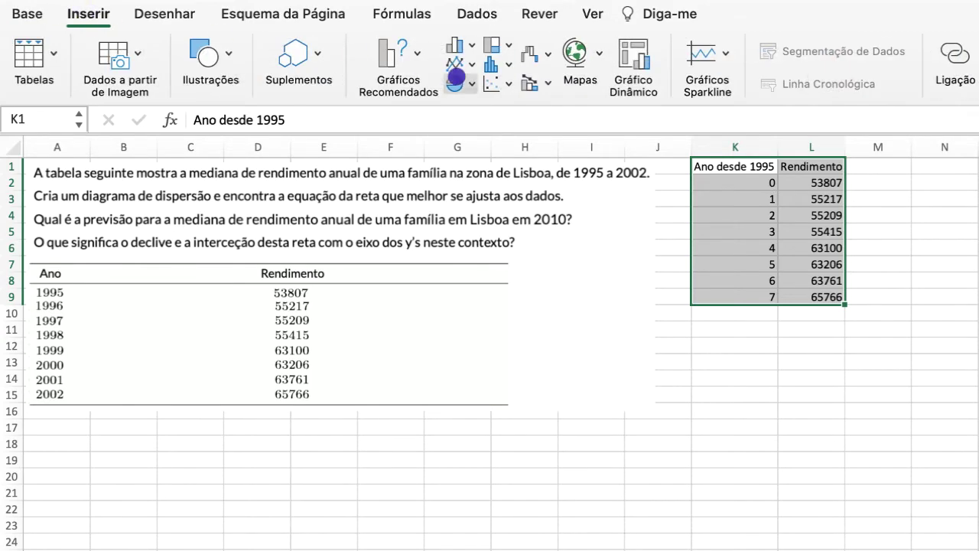
click(499, 83)
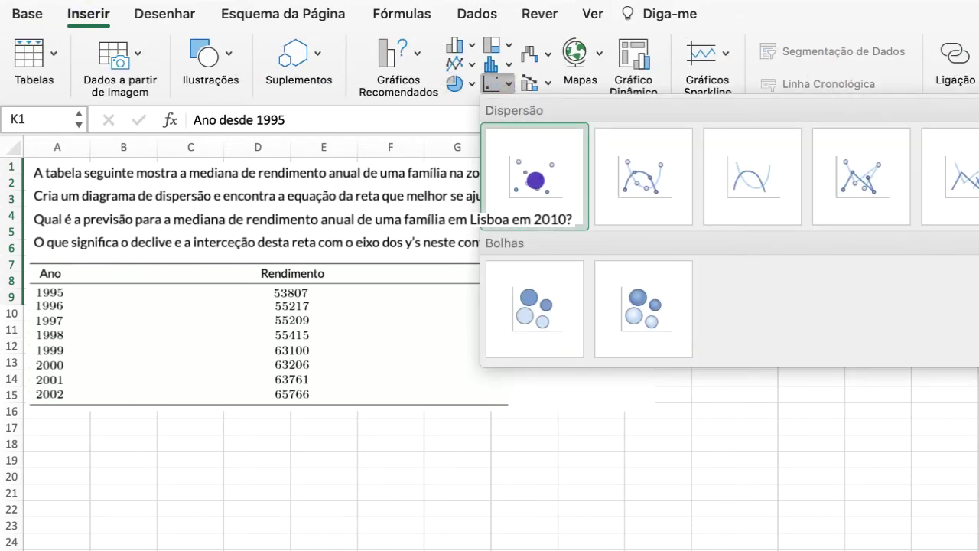
click(535, 180)
drag(558, 334, 450, 312)
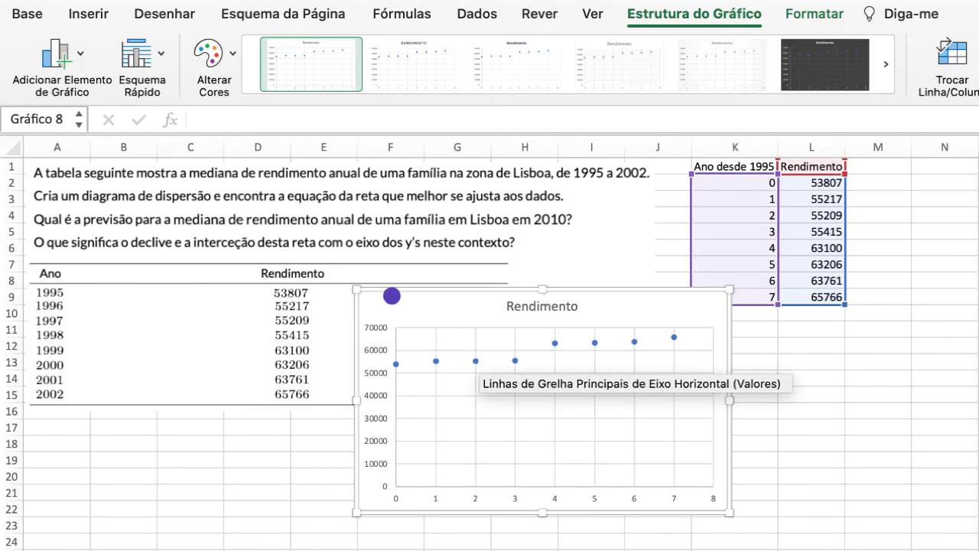
Step: Apply quick layout "Esquema 9" to the scatter chart, and enlarge the chart to cover about A2 to I24
click(146, 56)
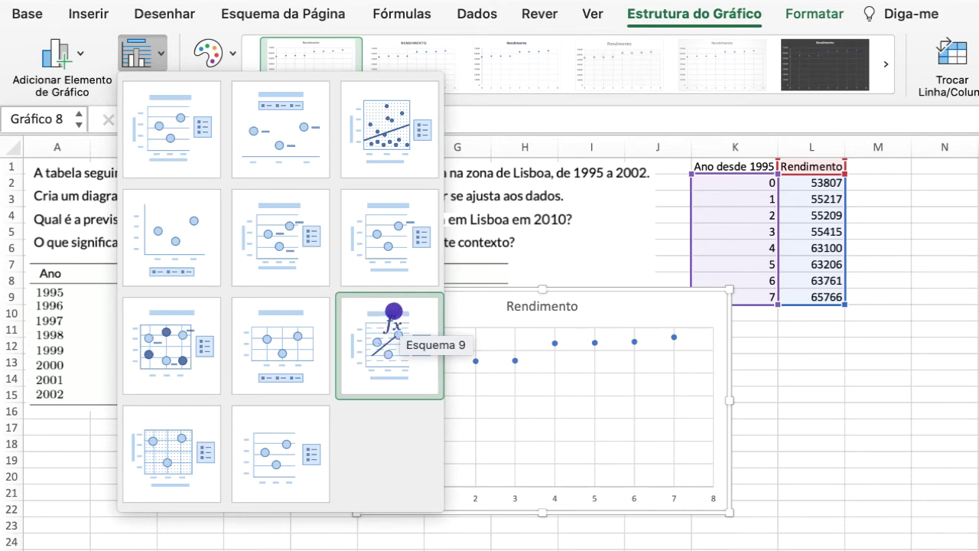
click(383, 334)
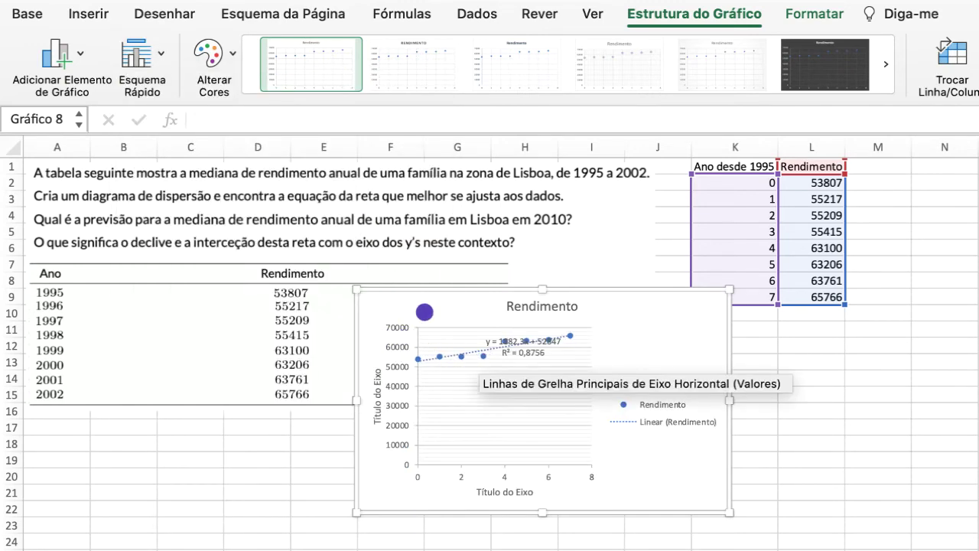
drag(422, 311, 119, 186)
drag(425, 400, 625, 540)
Step: Move the trendline equation label off the plotted points to the blank area beside the plot, and lower the chart to start at row 10
click(386, 225)
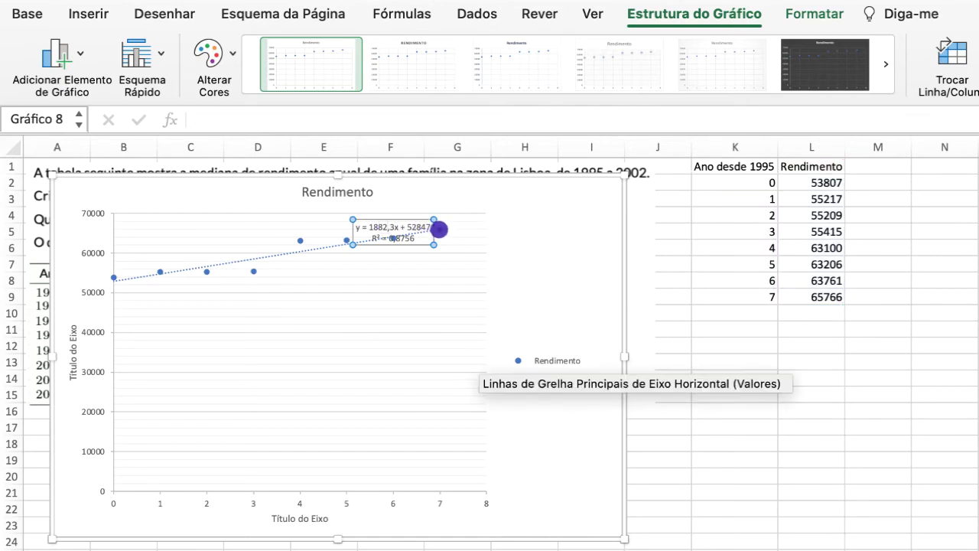
drag(433, 225, 579, 226)
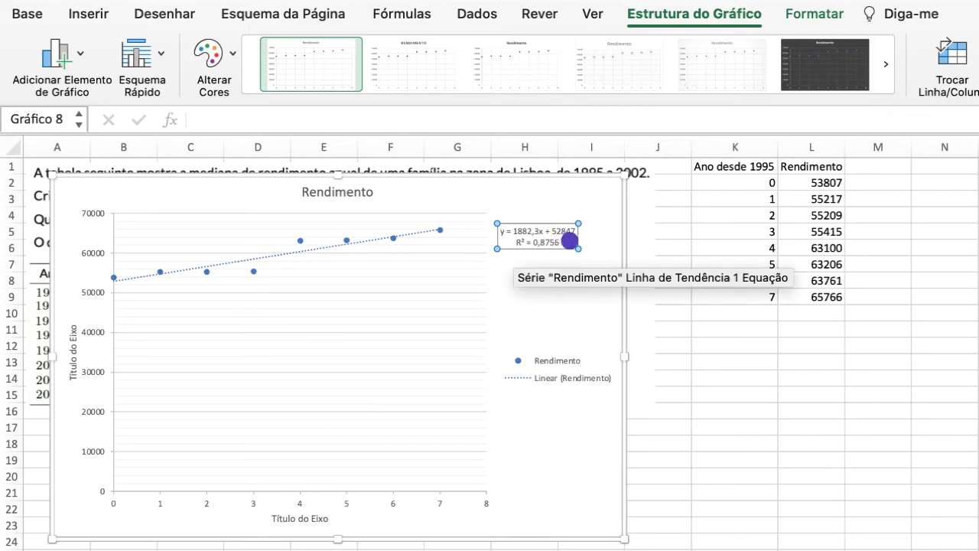
click(810, 182)
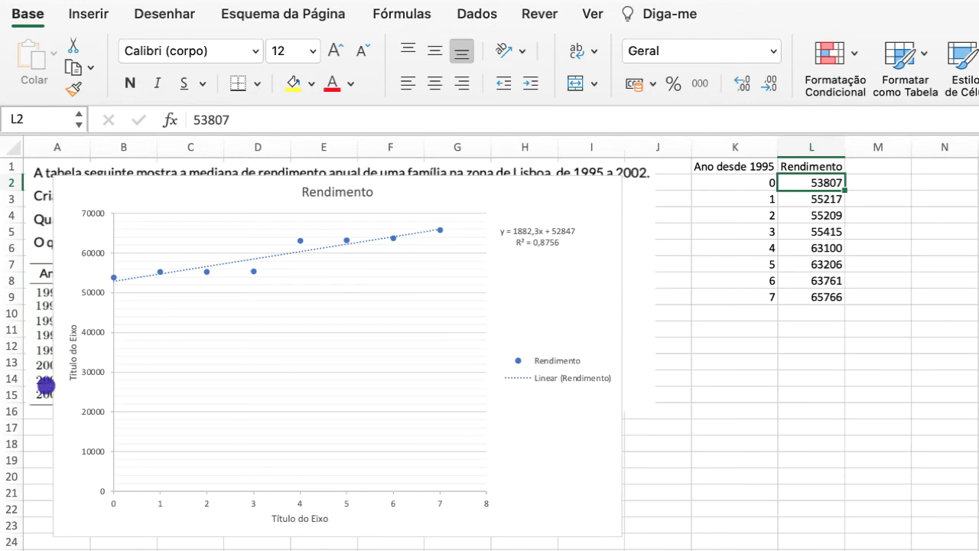
drag(247, 189, 245, 323)
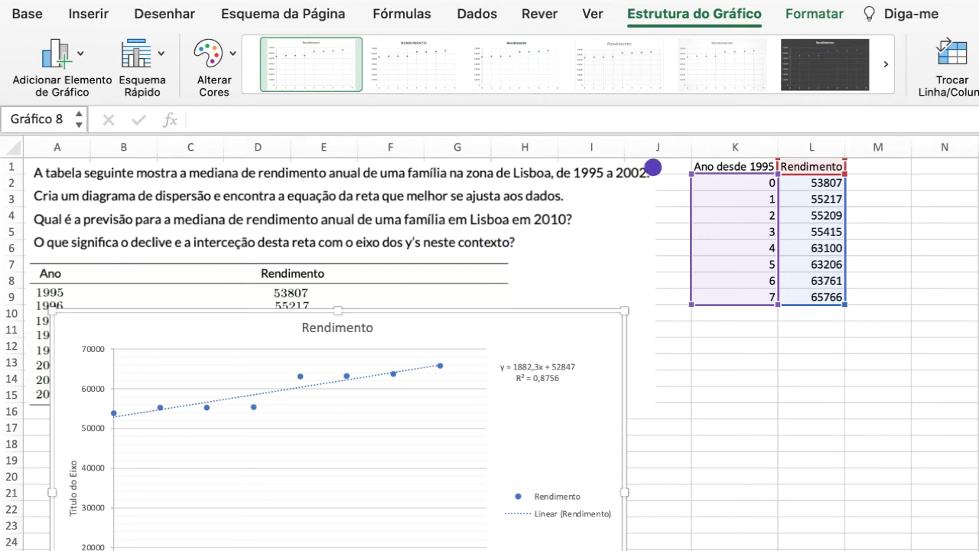
Step: Widen column I so column J clears the question text, and enter the header "Ano" in J1
drag(626, 148, 667, 148)
click(694, 167)
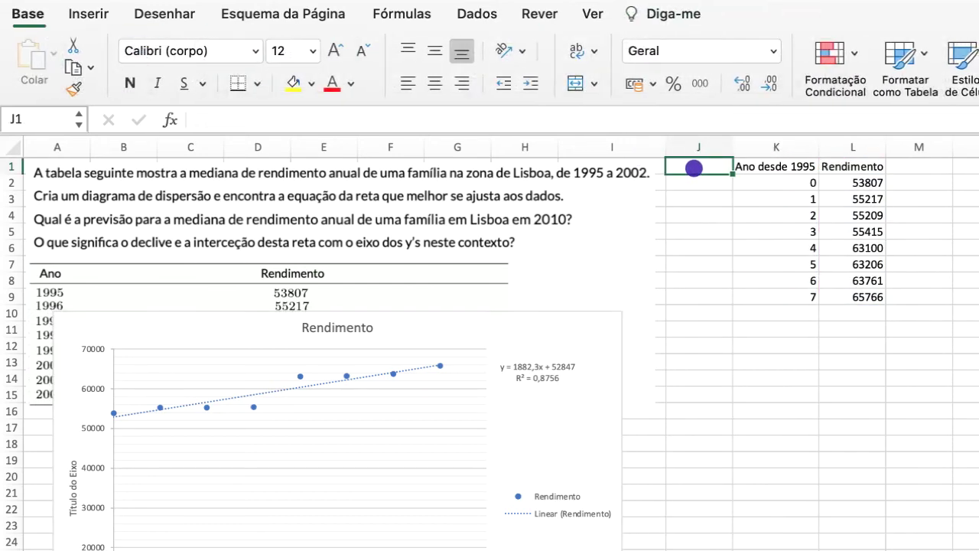
text(An)
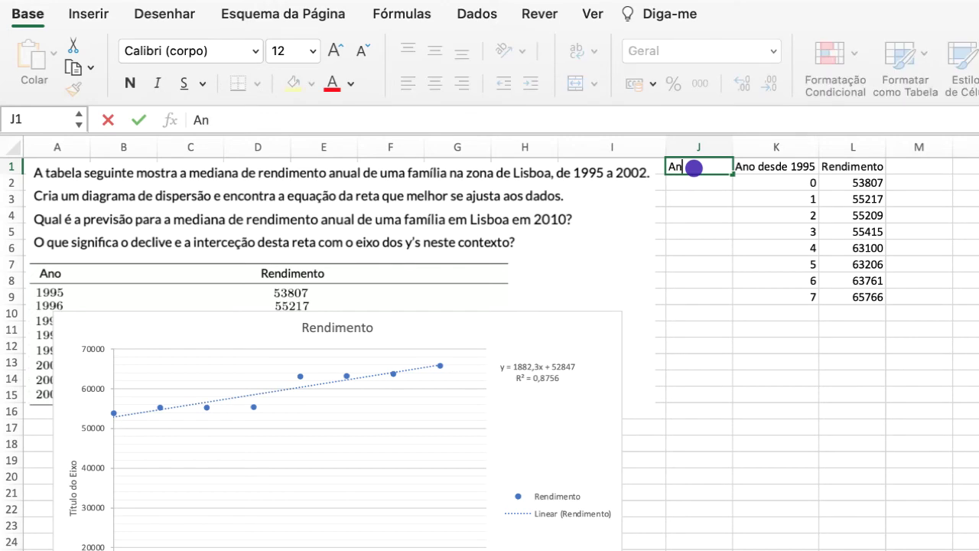
text(o)
Step: Enter 1995 and 1996 in J2:J3, fill the years down to 2010 in J17, and extend the "Ano desde 1995" series to 15 in K17
click(701, 182)
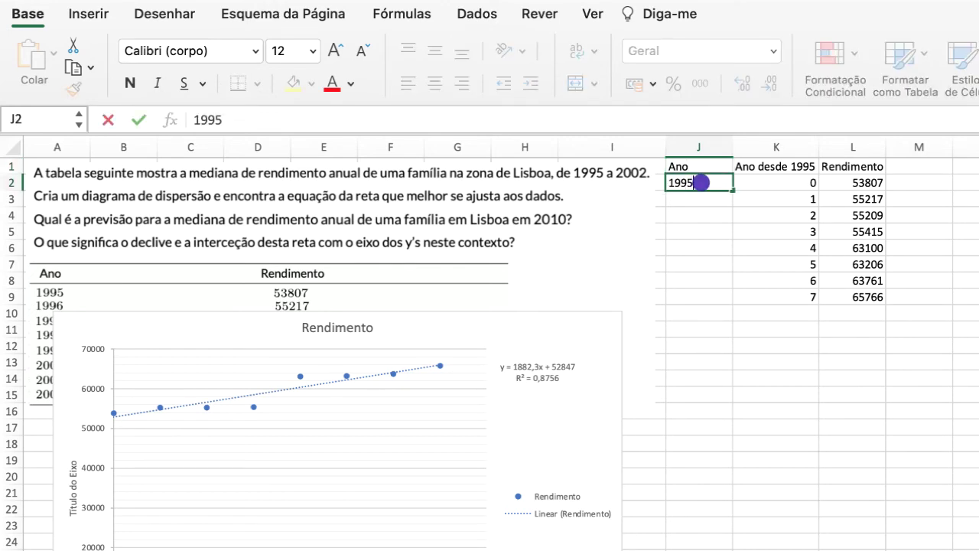
click(700, 196)
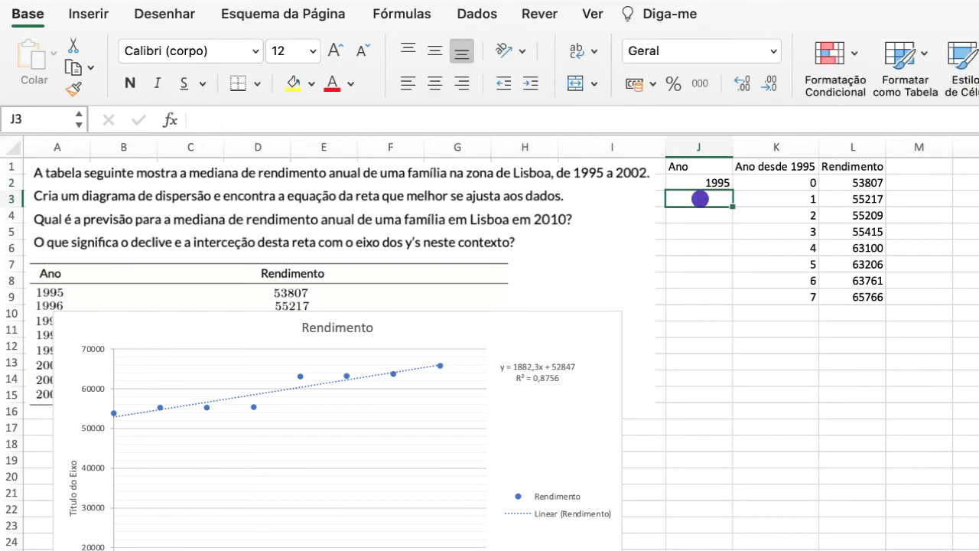
text(1996)
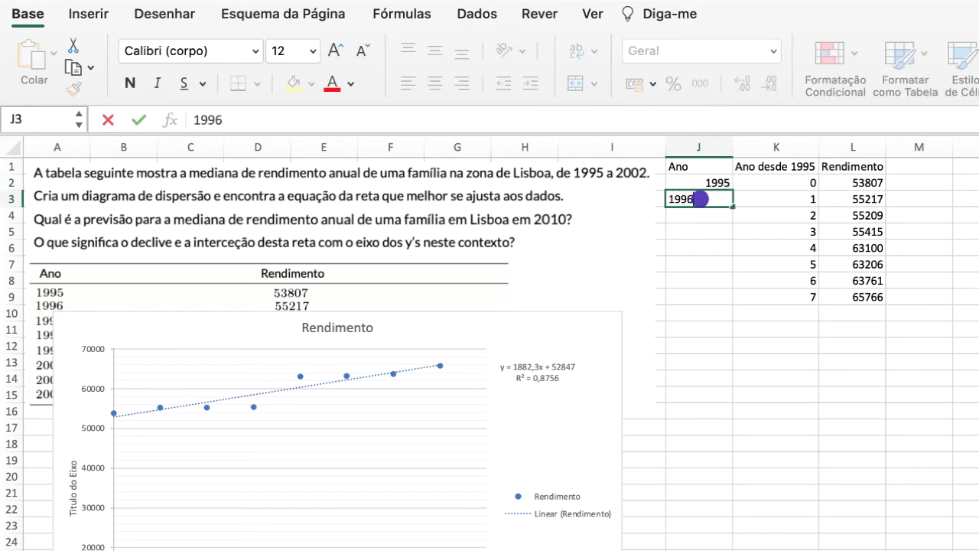
key(Return)
drag(700, 182, 728, 432)
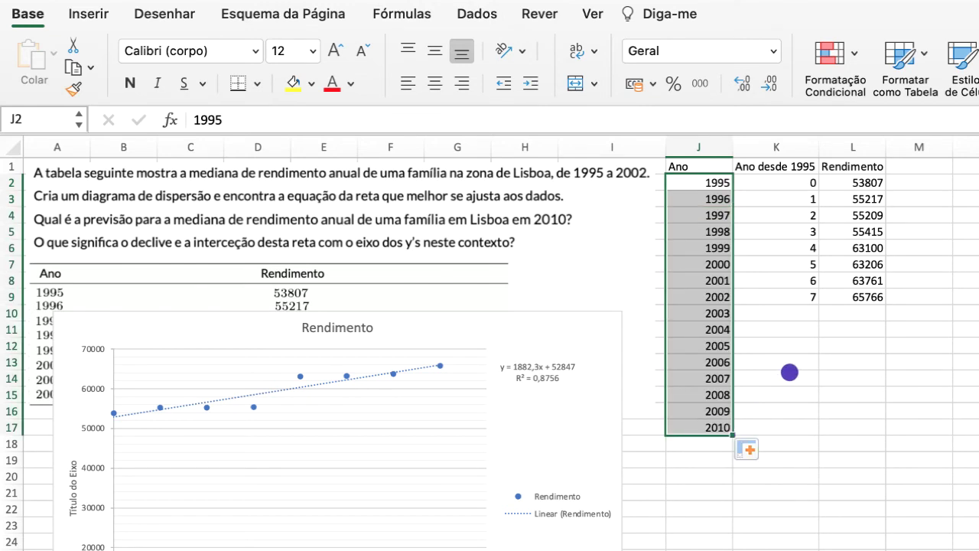
click(792, 186)
drag(792, 186, 816, 437)
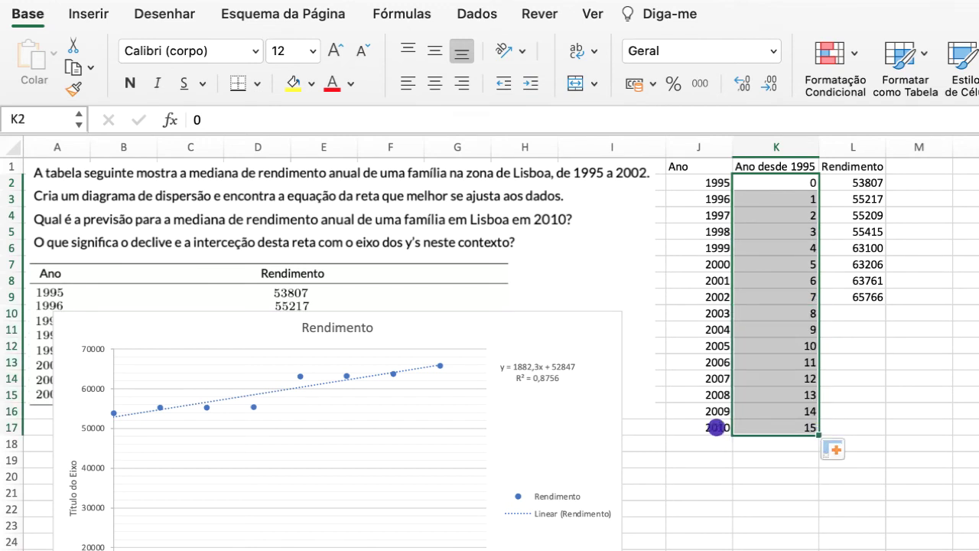
Step: Calculate the 2010 income prediction in L17 with the formula =1882,3*K17+52847
click(853, 428)
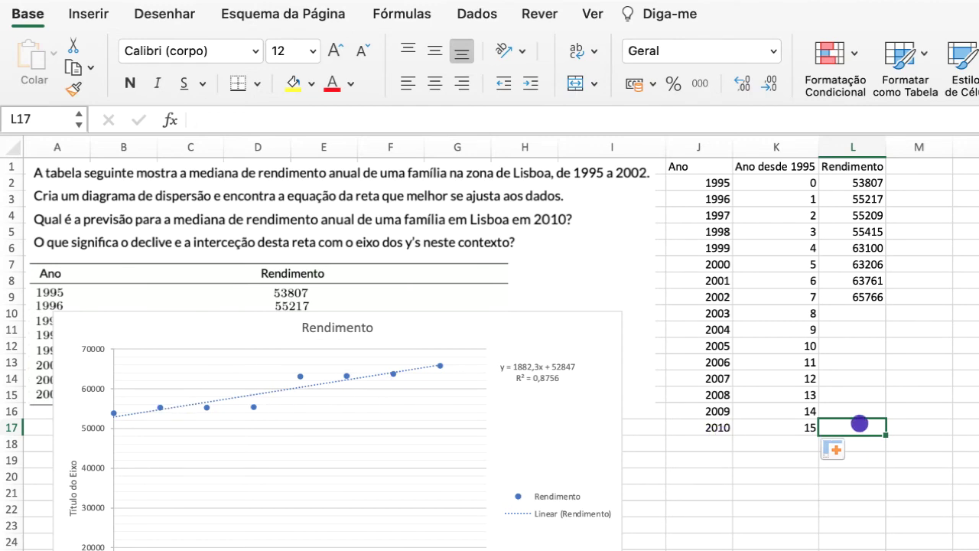
click(852, 427)
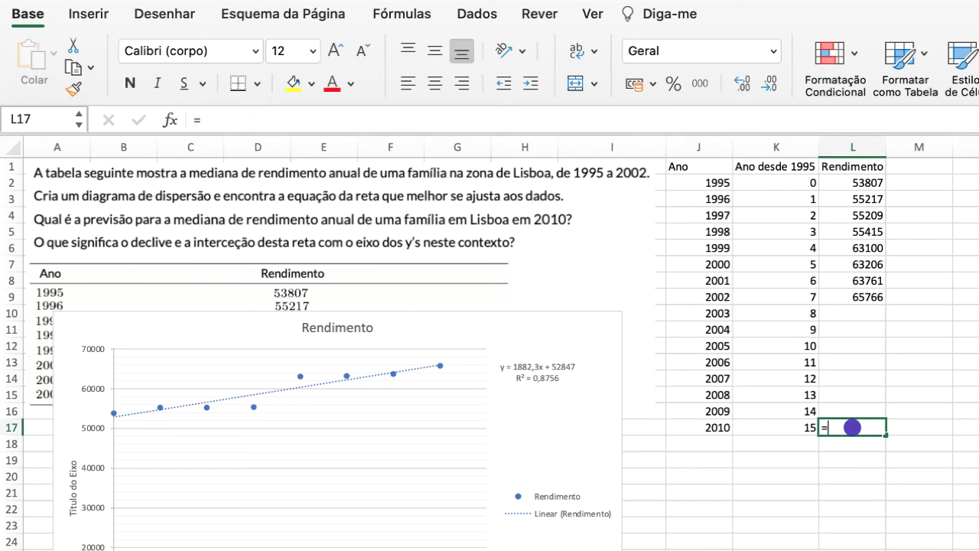
text(=)
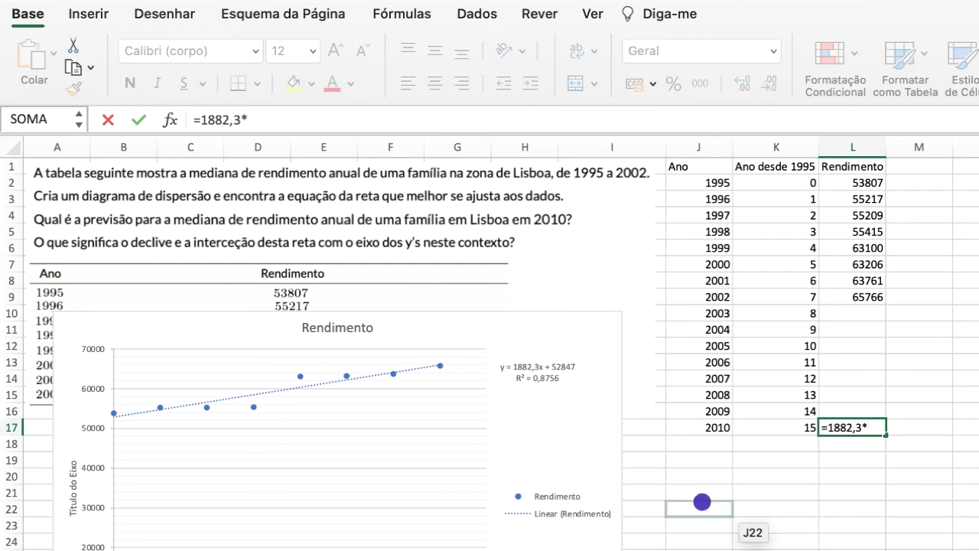
click(760, 433)
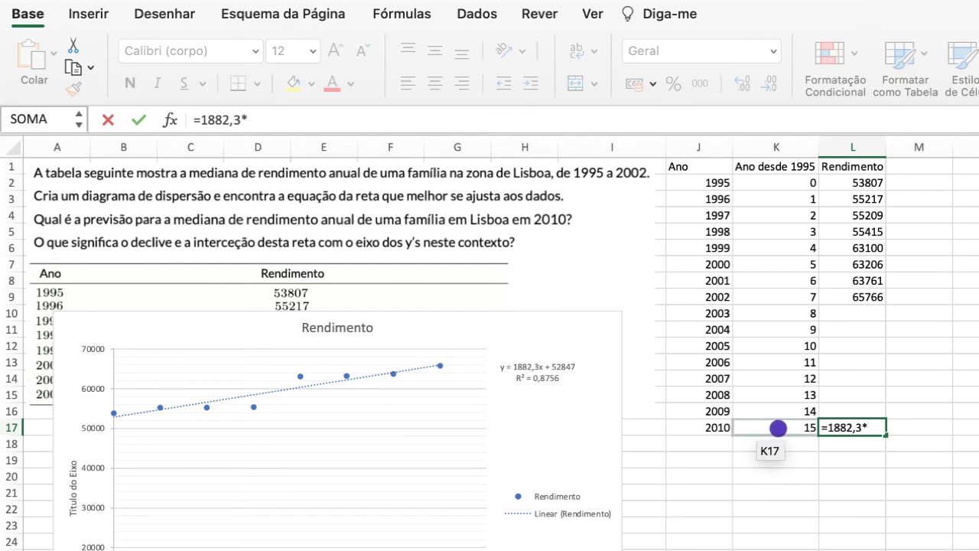
click(778, 428)
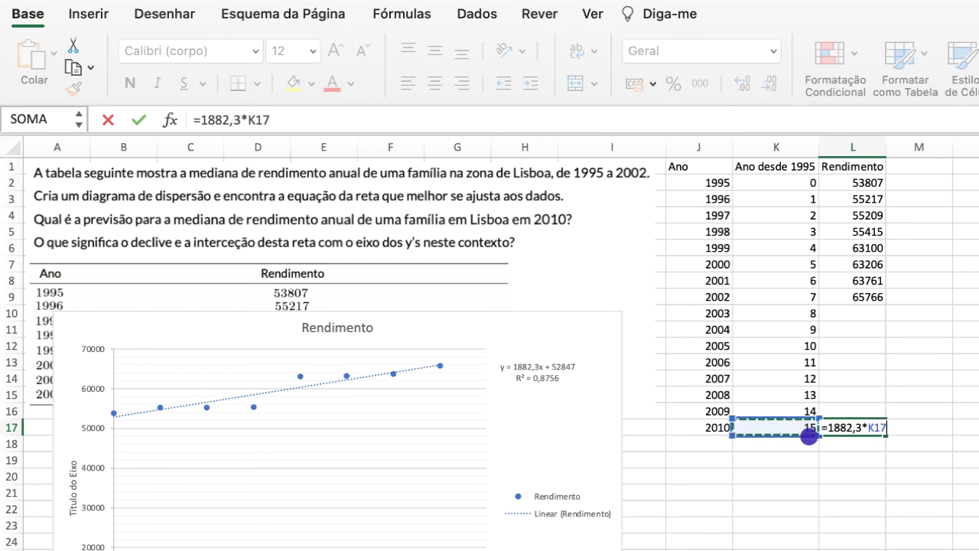
text(+52847)
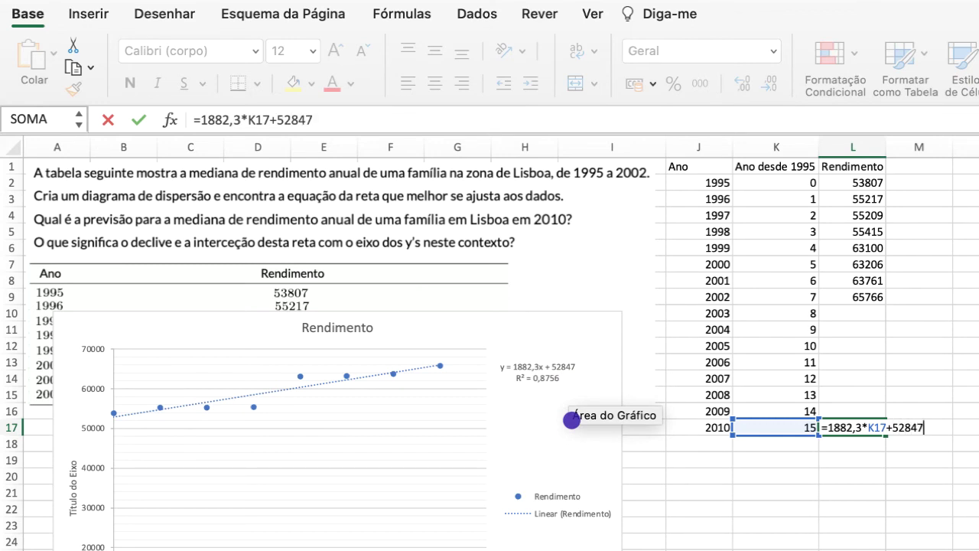
key(Return)
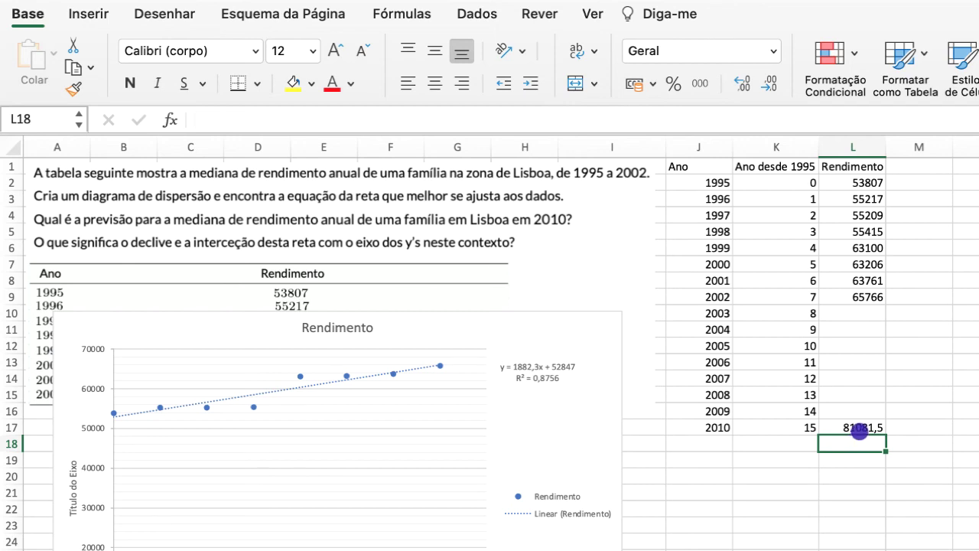
Step: Compare the trendline's intercept at year 0 on the chart with the actual 1995 income in L2, after reviewing the L17 formula
click(859, 428)
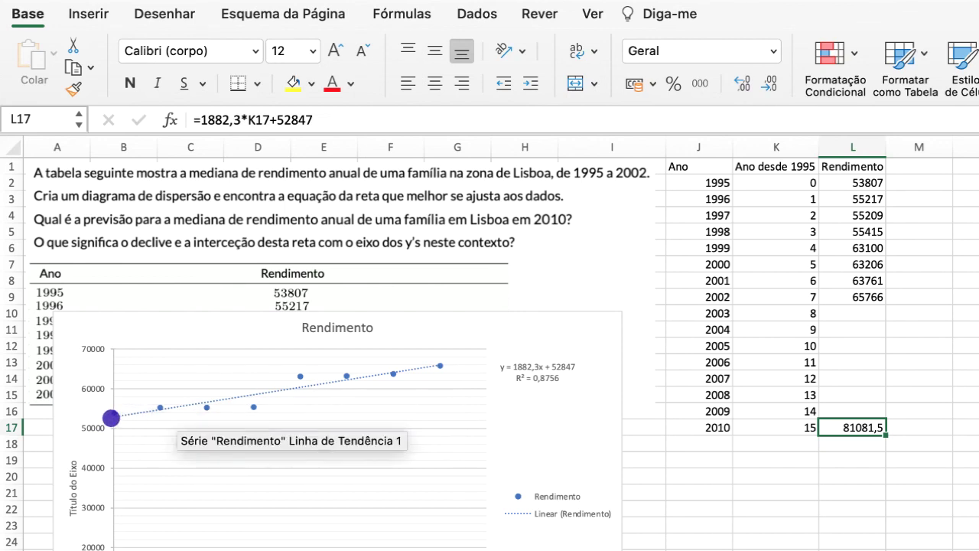
mouse_move(111, 416)
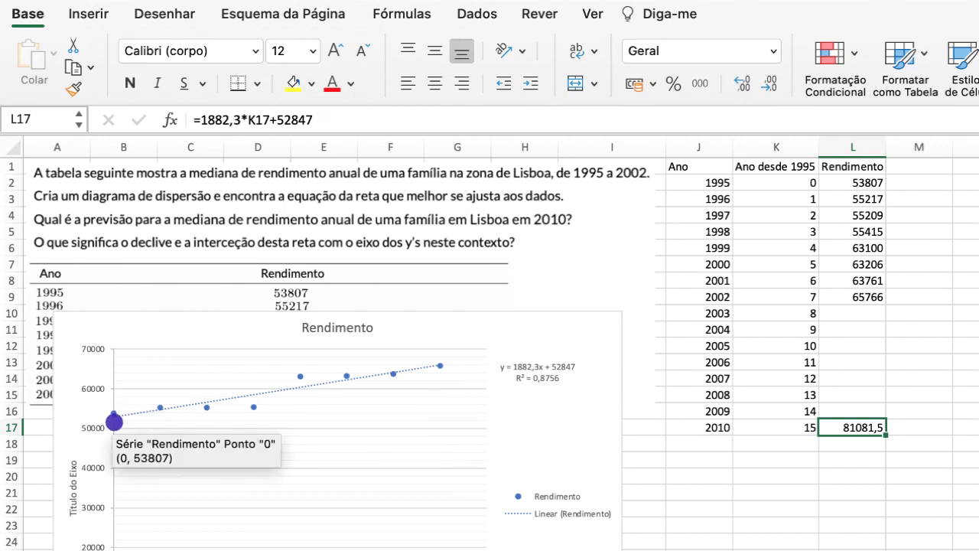
click(868, 185)
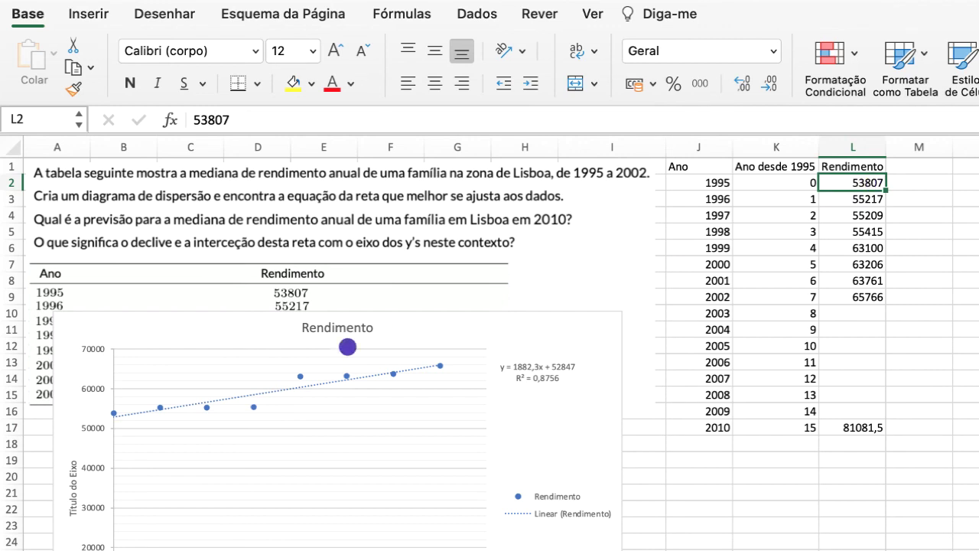